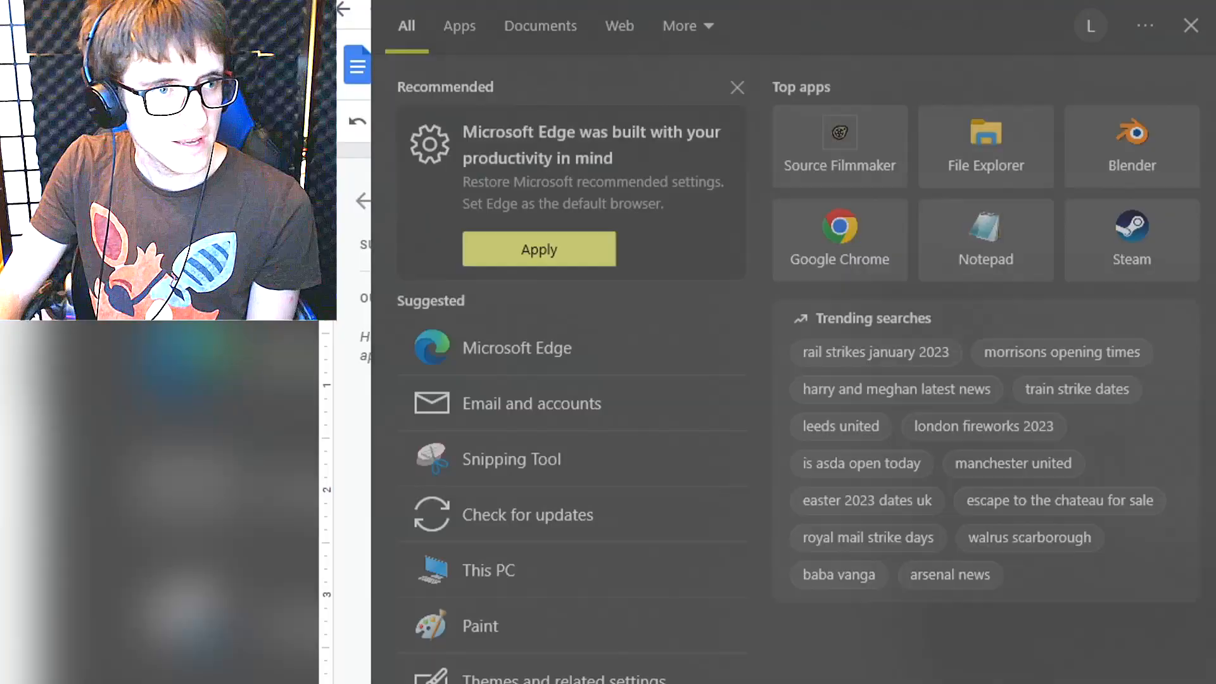
- Create a new session named session12timerer11 and load the freddy_fazbear_jg.bsp map into it
text(session12timerer11)
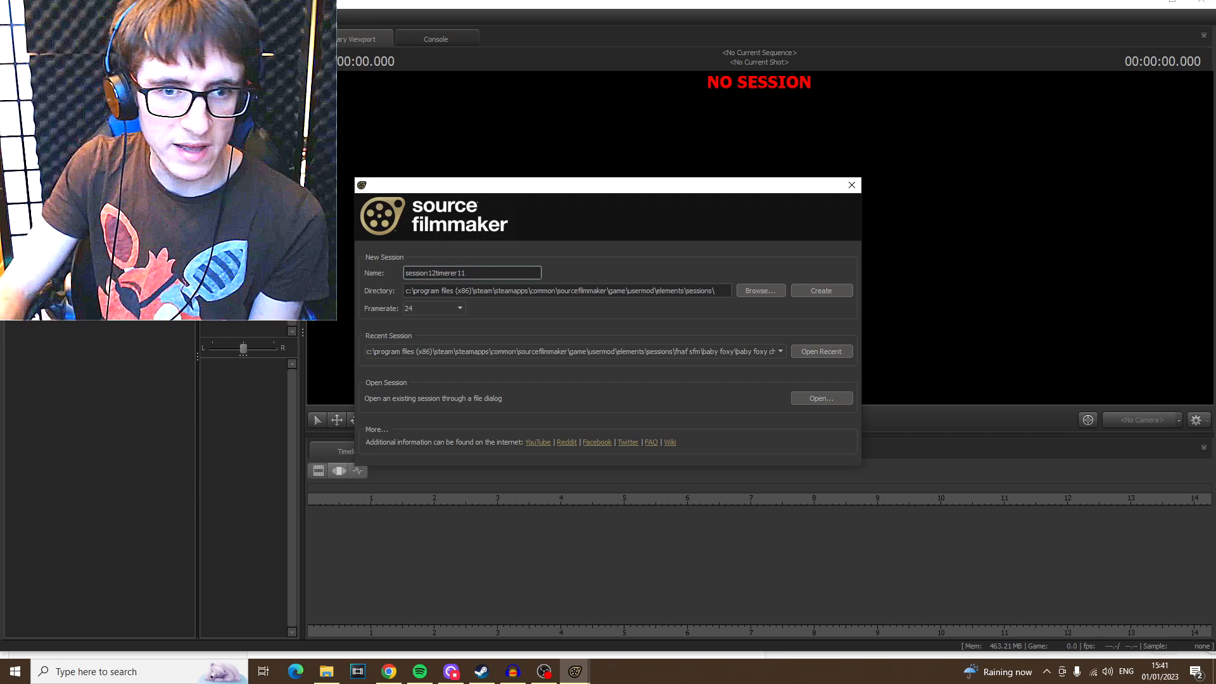
click(816, 292)
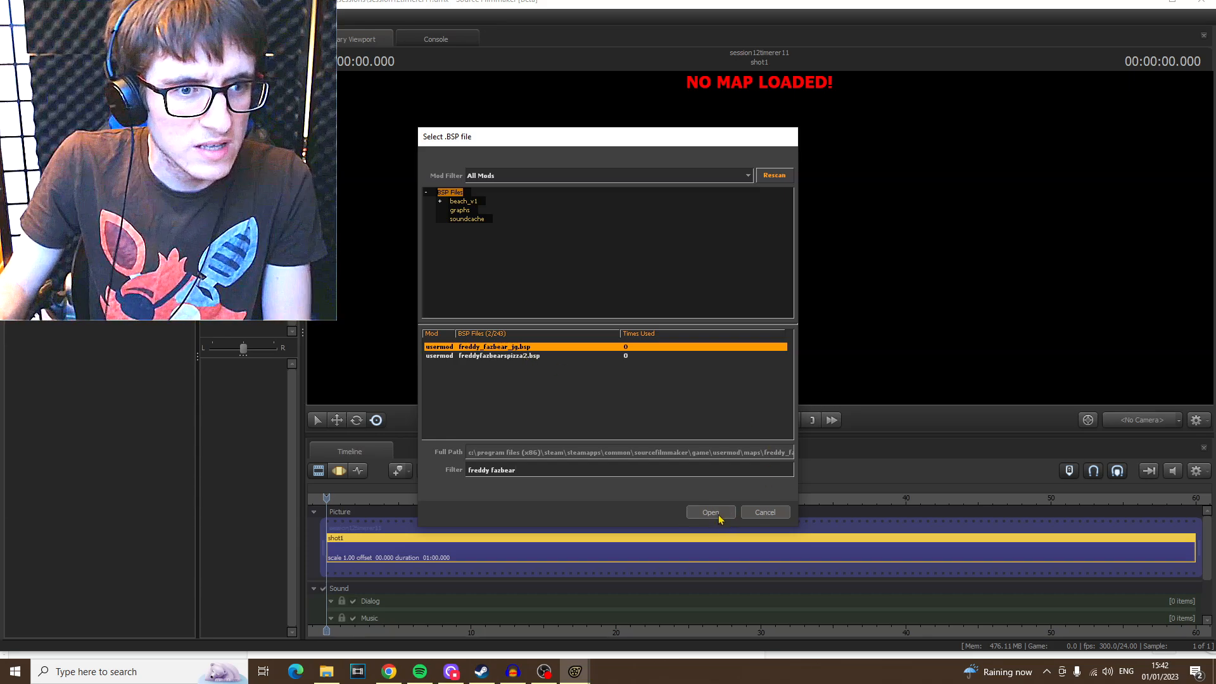
click(710, 512)
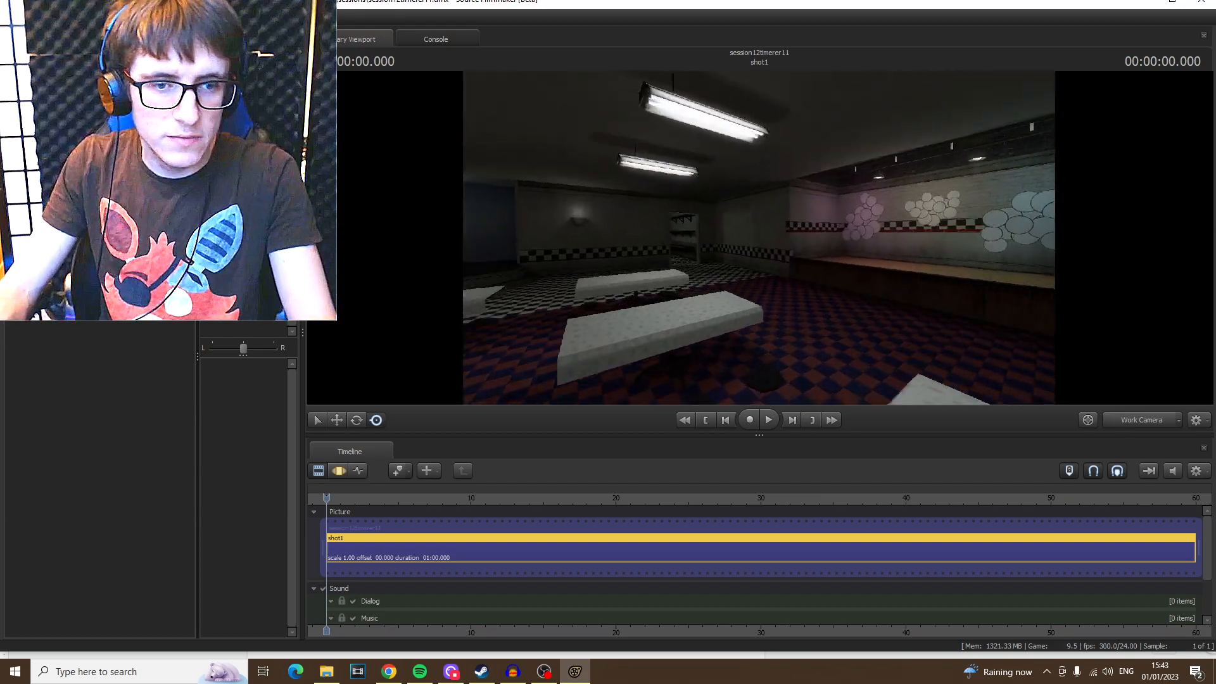
- Look around the empty pizzeria map with the work camera, covering the dining tables, hallway and stage
drag(759, 238, 709, 231)
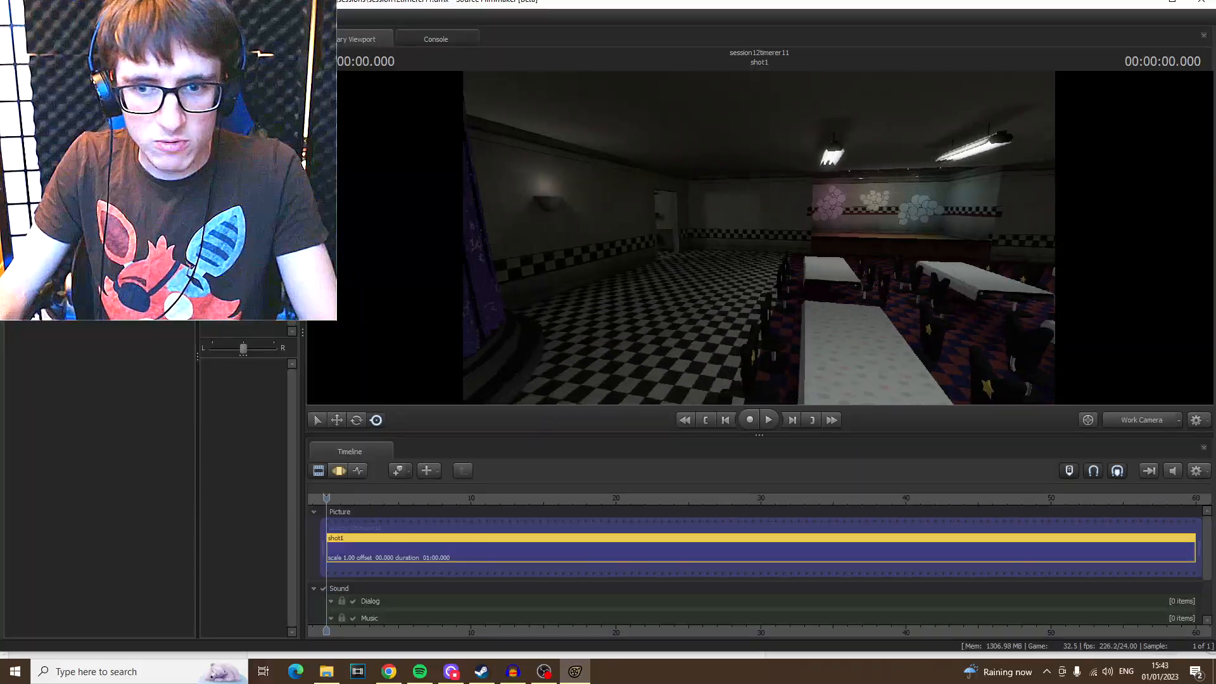
key(w)
mouse_move(759, 238)
mouse_down()
mouse_move(855, 237)
mouse_move(595, 238)
mouse_move(932, 235)
mouse_move(659, 238)
mouse_move(747, 237)
mouse_up()
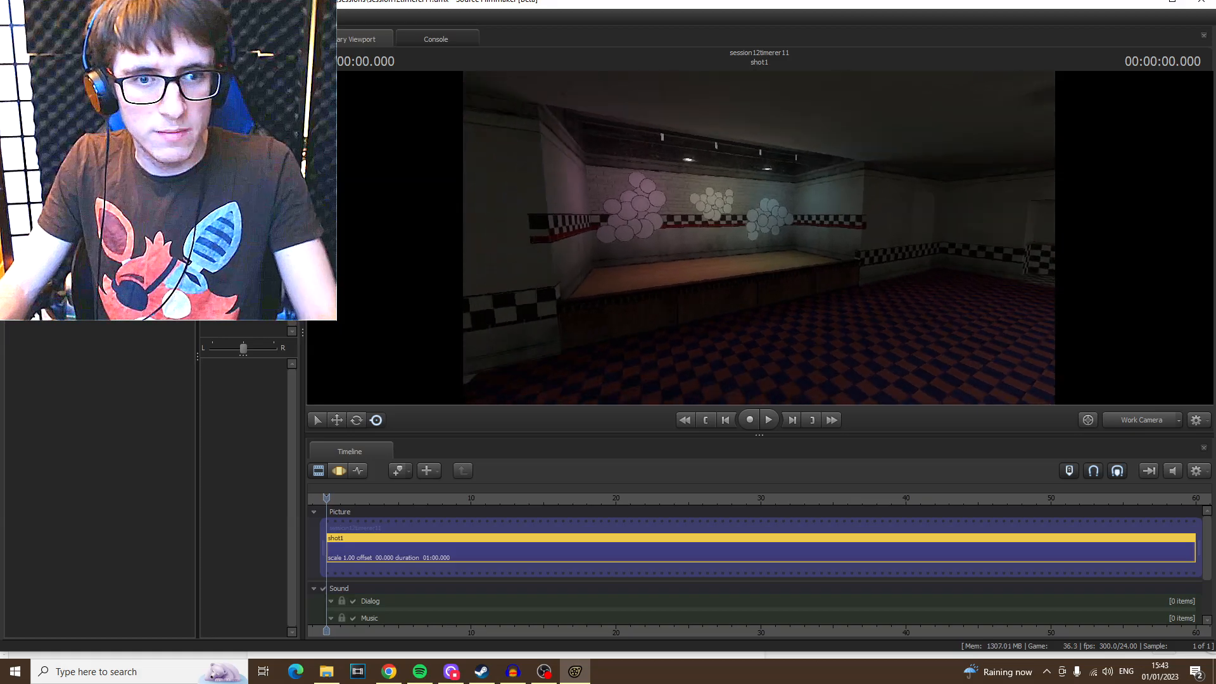
key(w)
key(w)
key(w)
key(w)
mouse_move(654, 223)
mouse_down()
mouse_move(747, 225)
mouse_move(745, 243)
mouse_up()
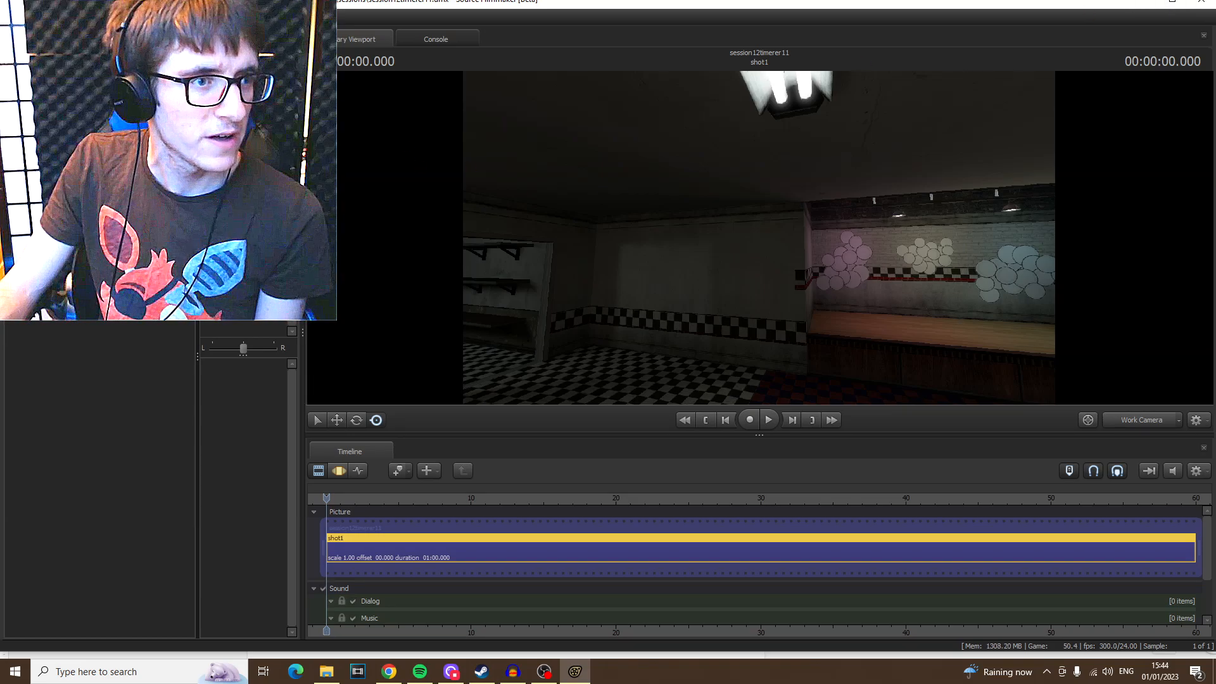
- Start opening an existing session and browse to the Baby Foxy folder inside FNAF SFM
key(ctrl+o)
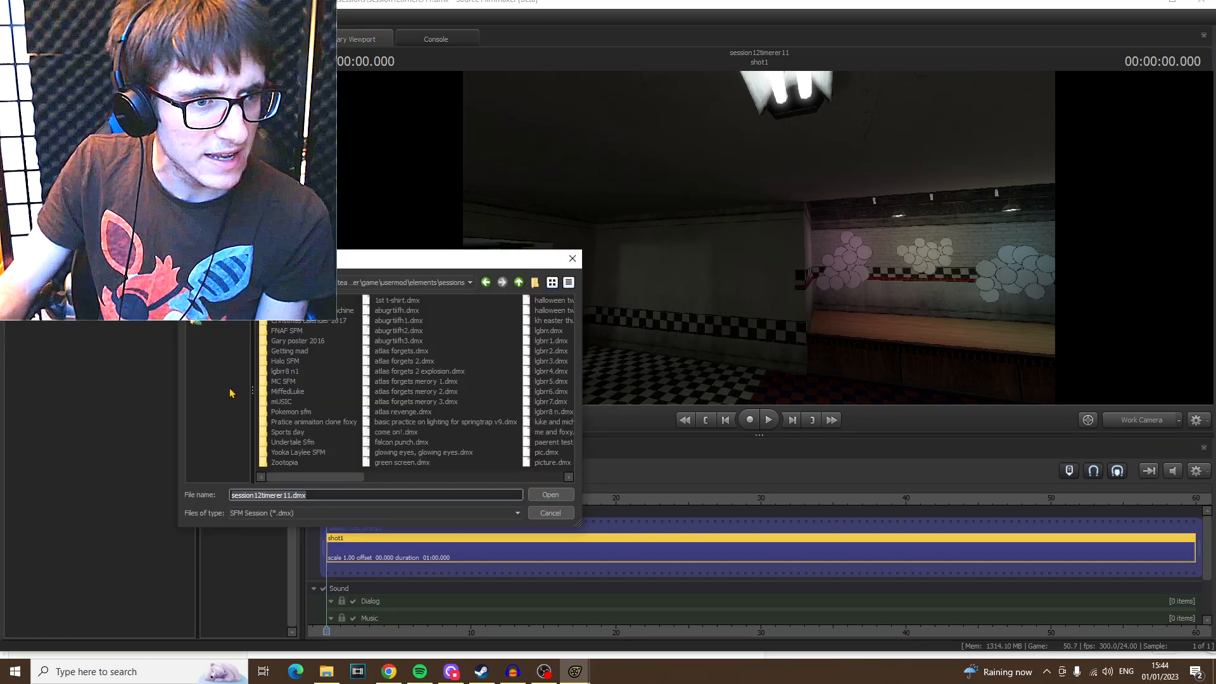
double_click(288, 331)
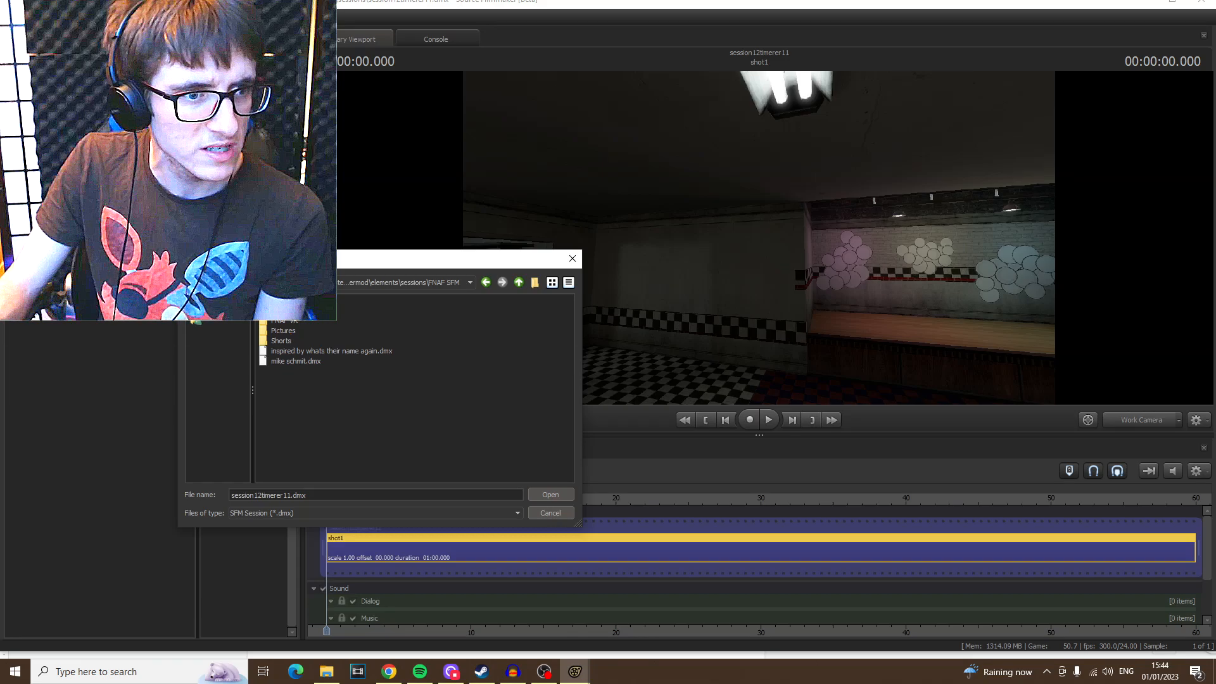
double_click(288, 302)
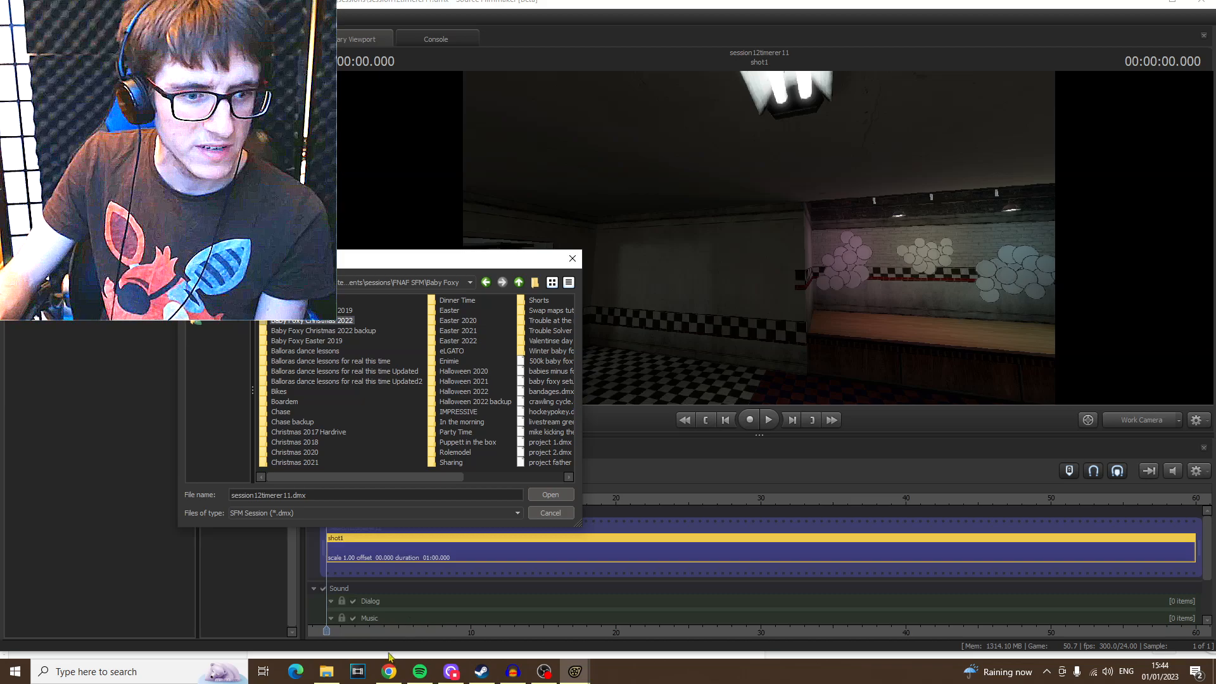
- Switch to Chrome to look at the YouTube channel's video list, and return to Source Filmmaker
click(389, 672)
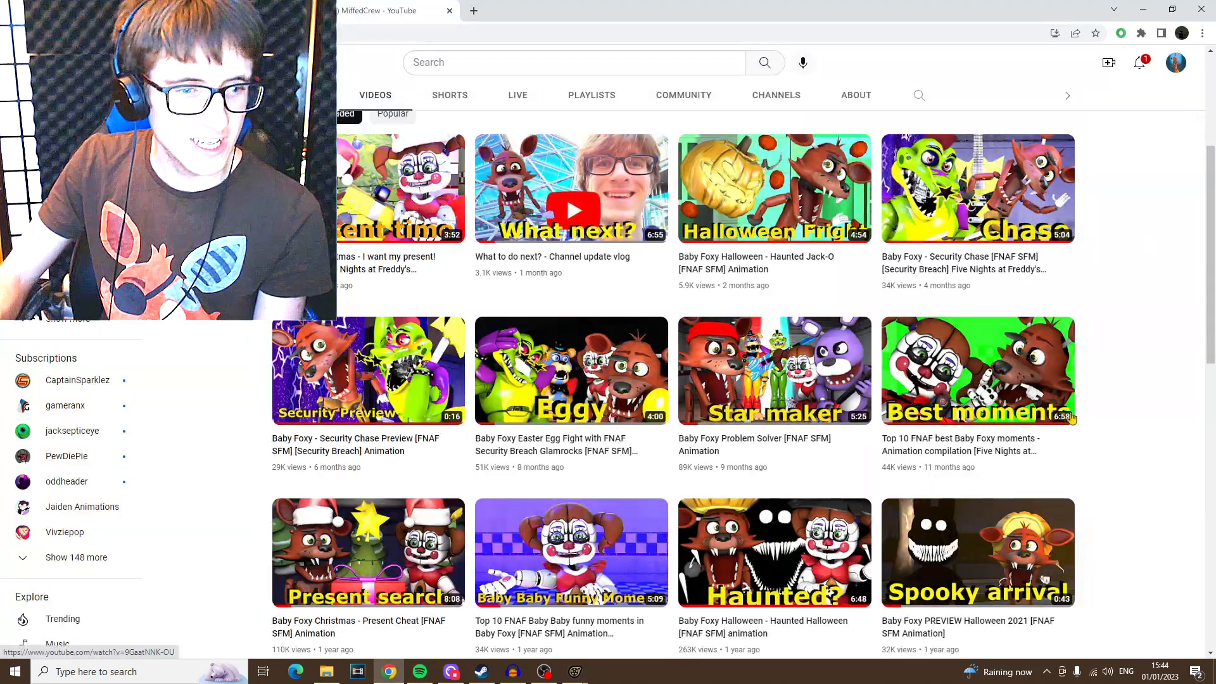
click(575, 671)
click(526, 609)
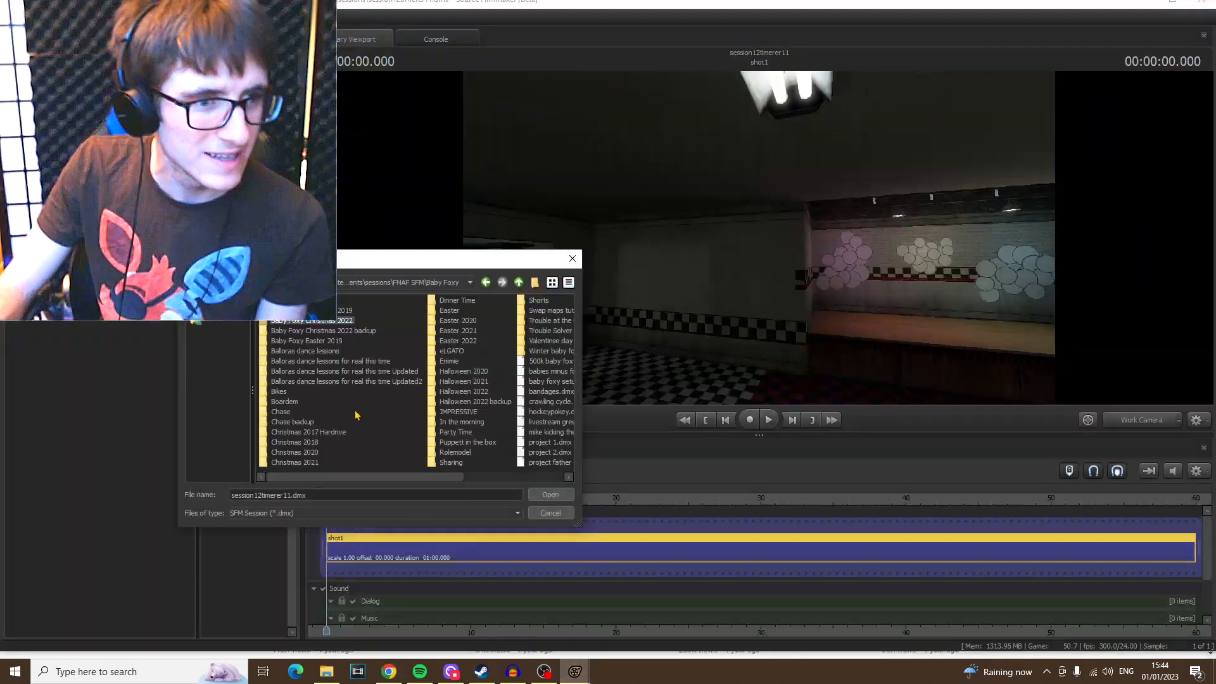
- Open the session project one.dmx from the Chase folder
click(292, 416)
double_click(293, 416)
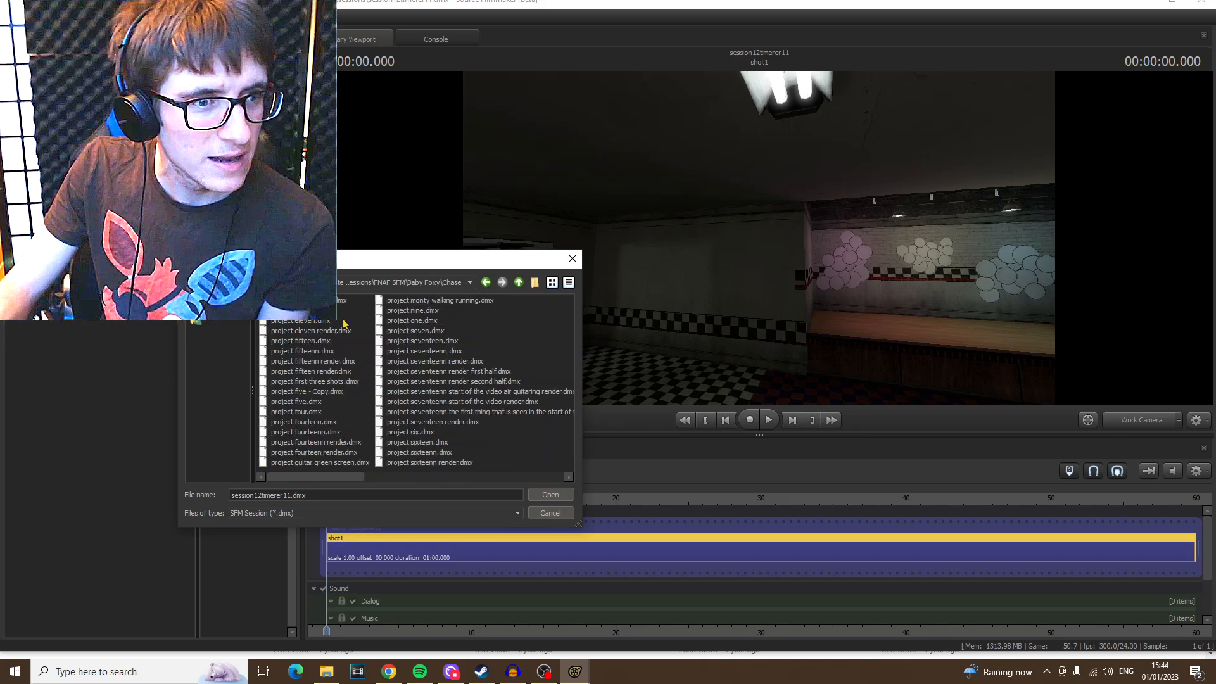
double_click(422, 323)
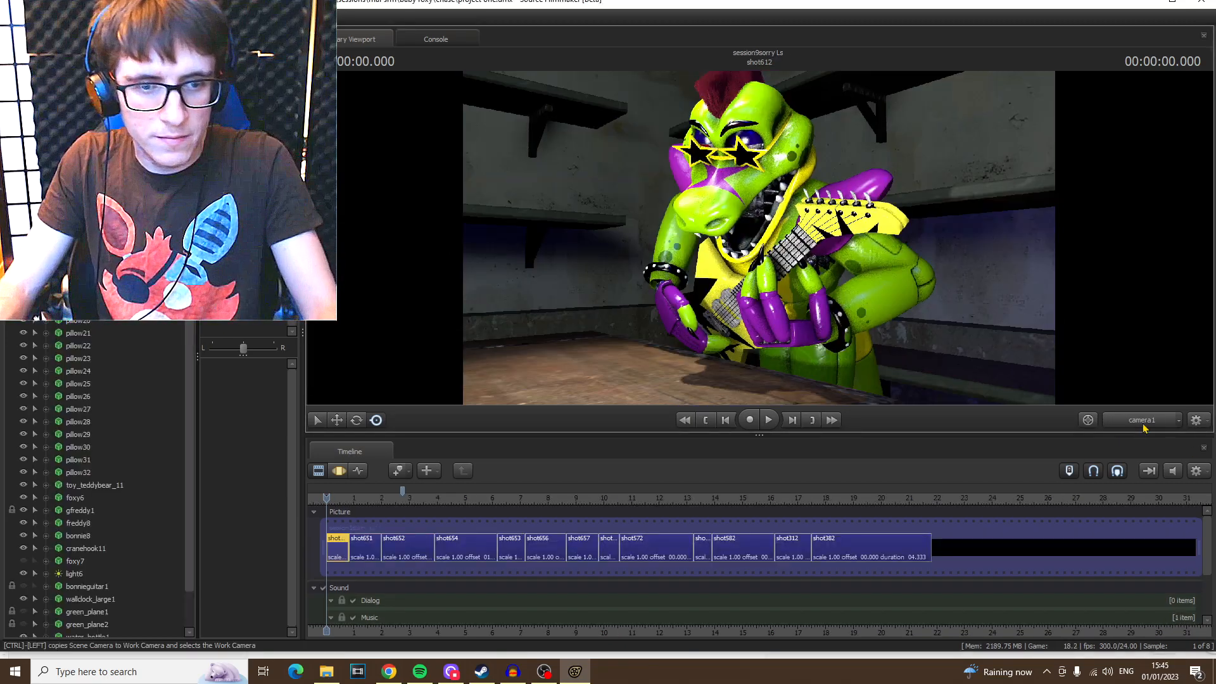
- Inspect the opening scene from the work camera and camera1, and move the playhead through the shots to shot654
drag(823, 342, 966, 374)
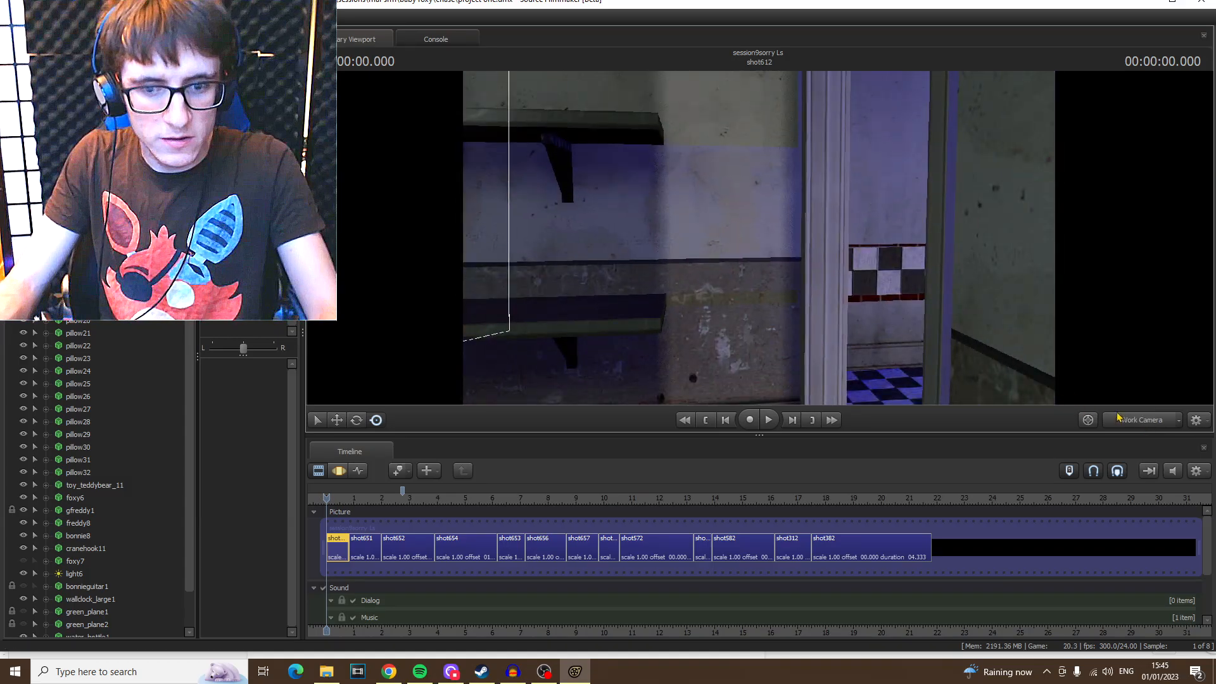
click(1132, 425)
key(Down)
key(Down)
key(Down)
key(Down)
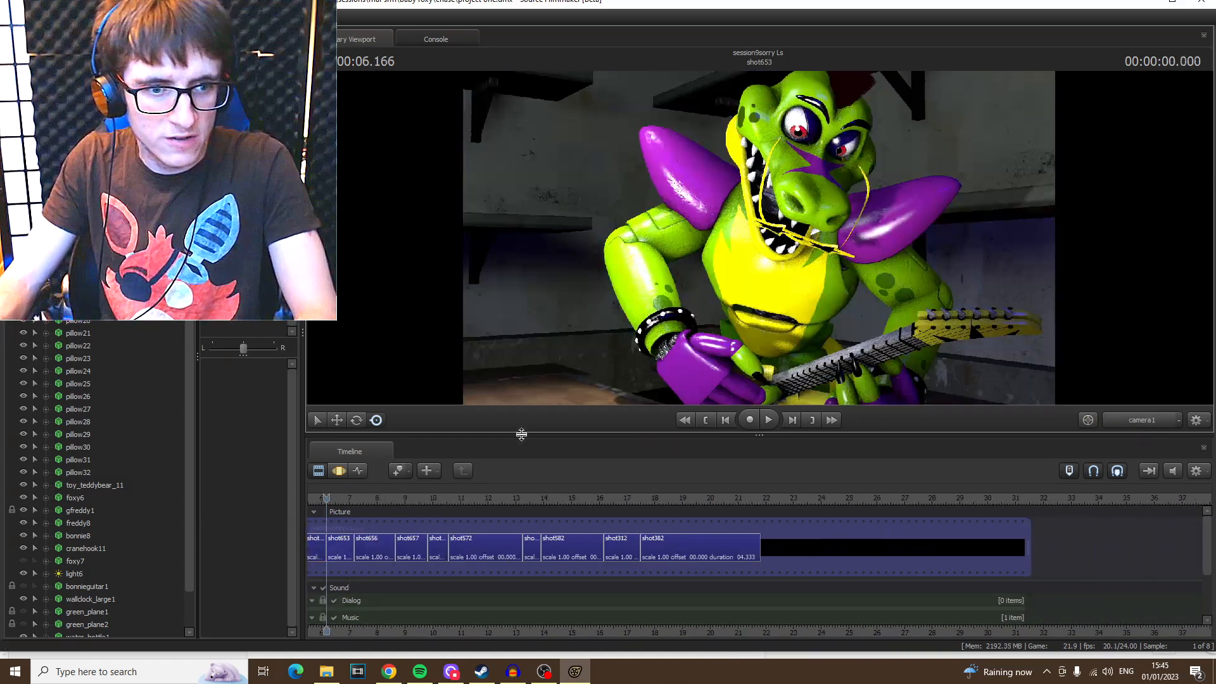
drag(534, 495, 531, 492)
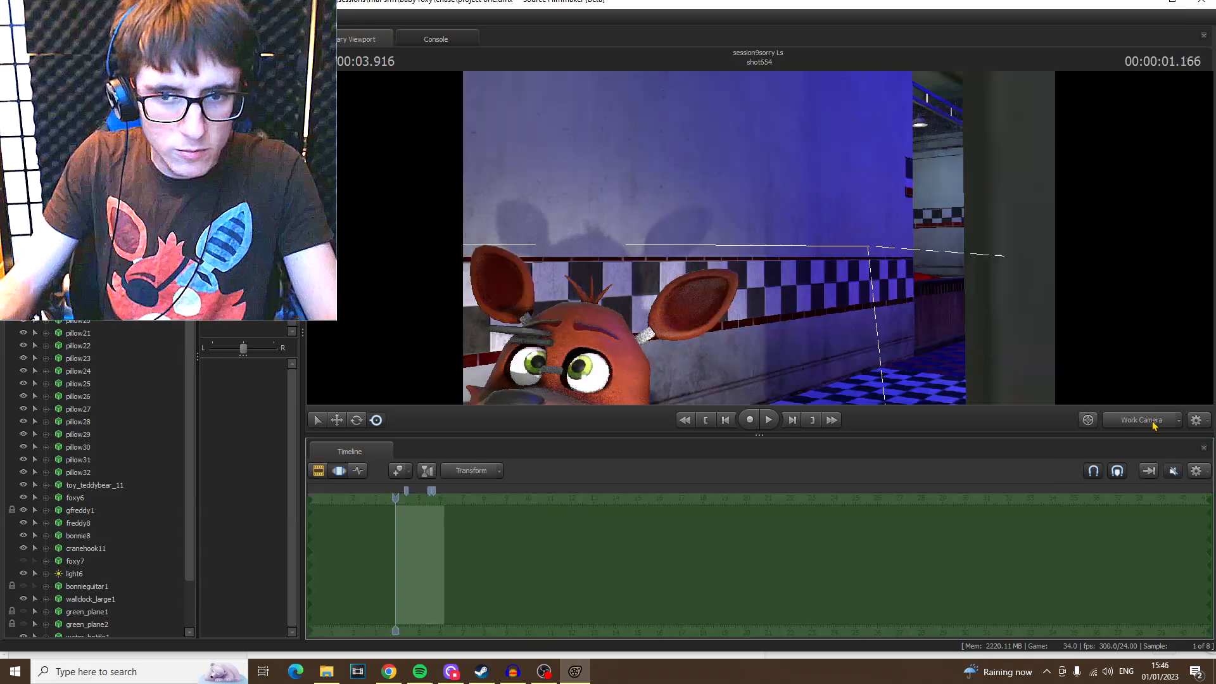
- Switch shot654 to camera1 and raise the camera's toneMapScale to the maximum
click(1153, 424)
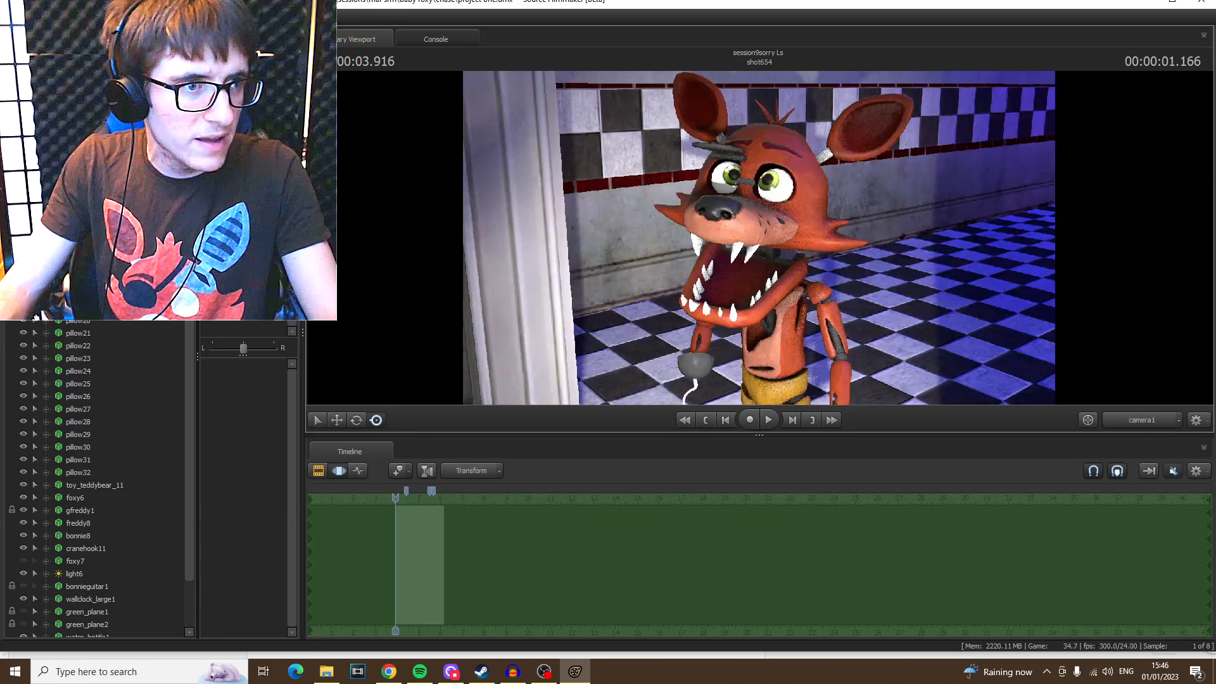
click(79, 266)
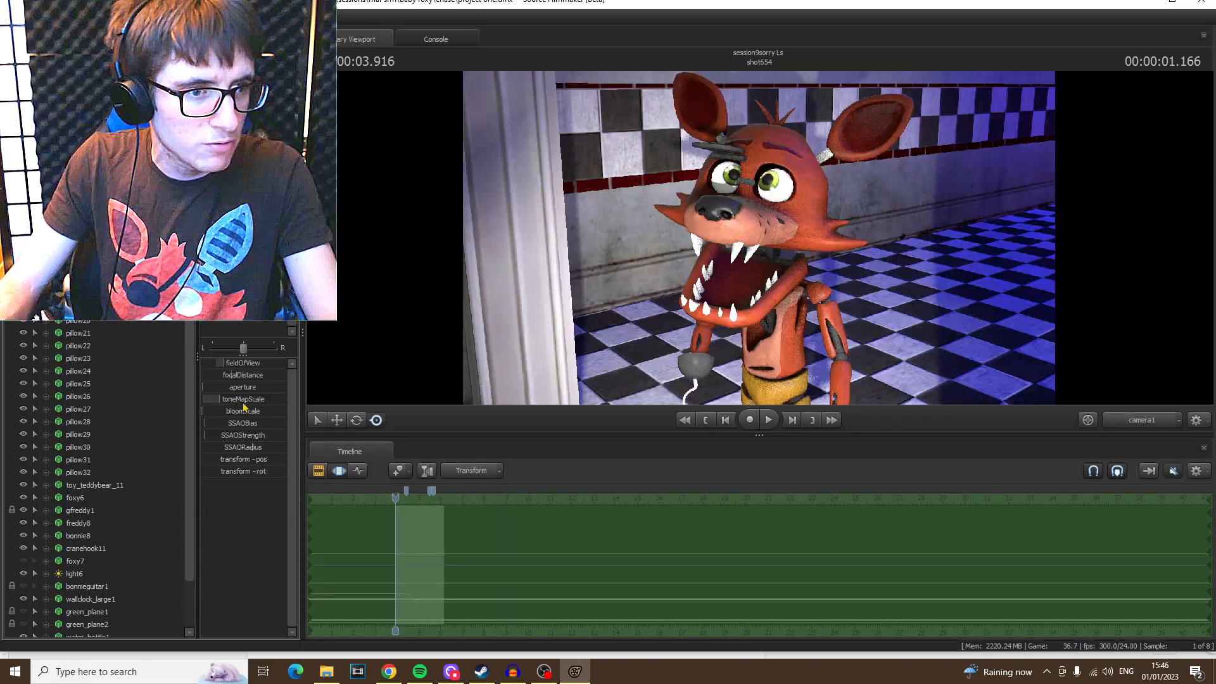
drag(234, 403, 1120, 348)
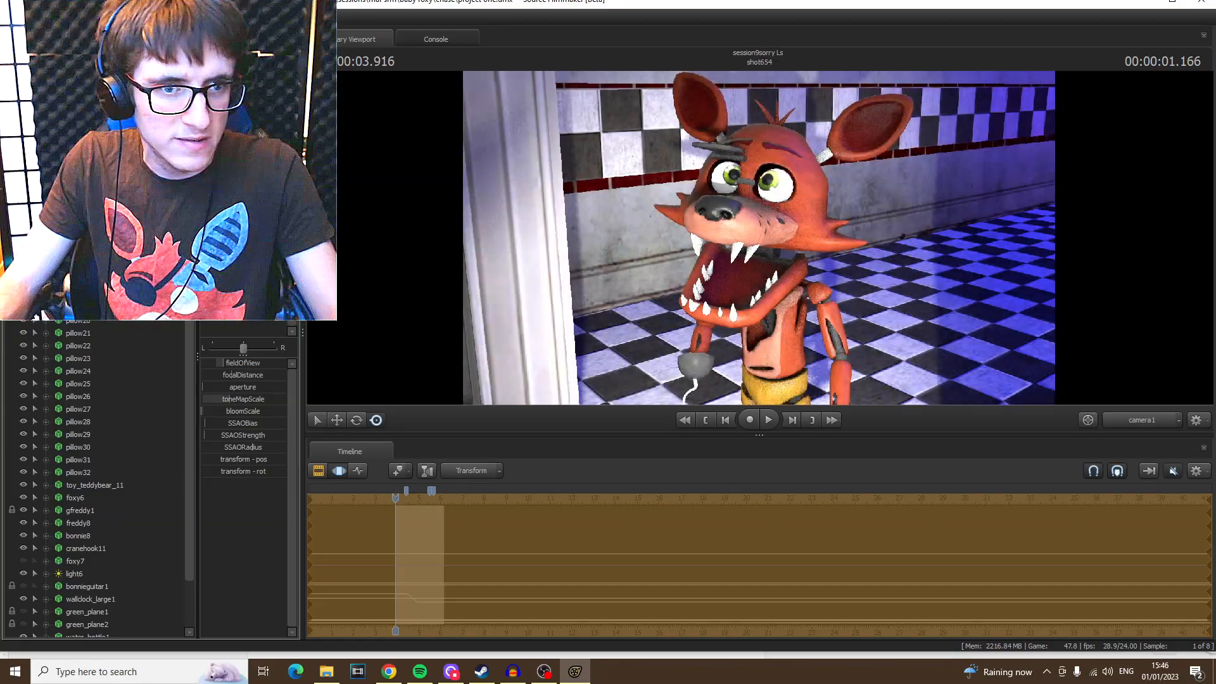
drag(229, 400, 287, 399)
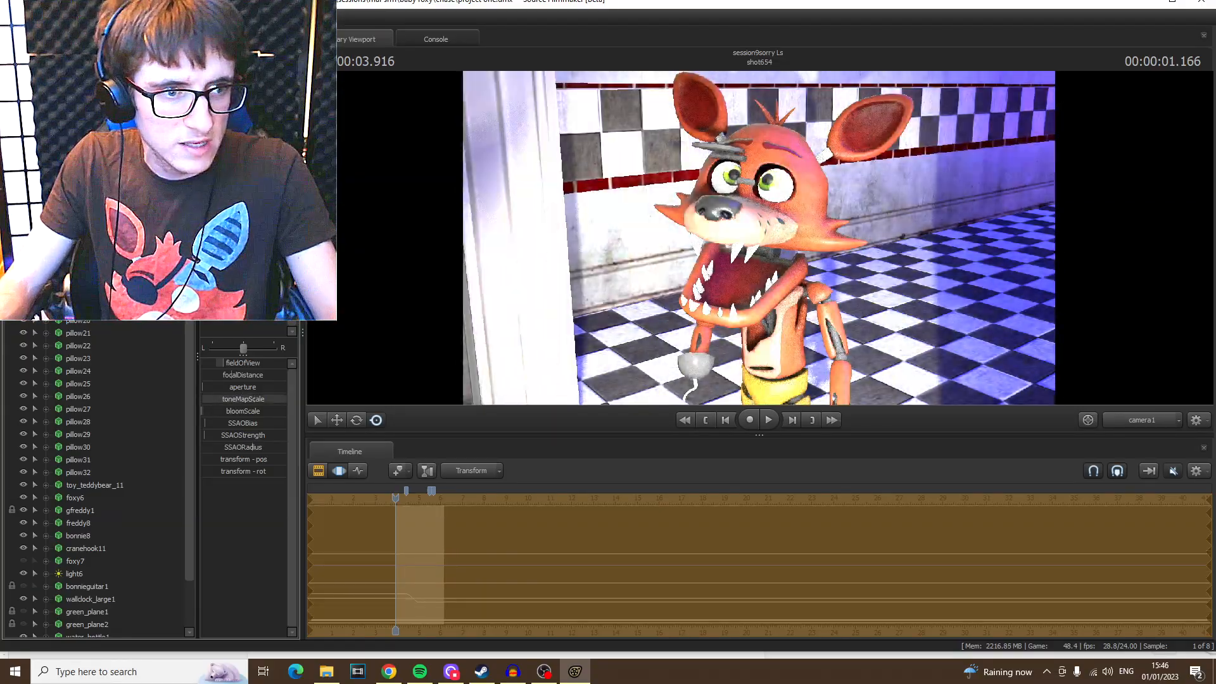
- Switch to the work camera and examine the lighting around the Foxy model and the checkered hallway
click(1135, 421)
drag(843, 266, 1039, 247)
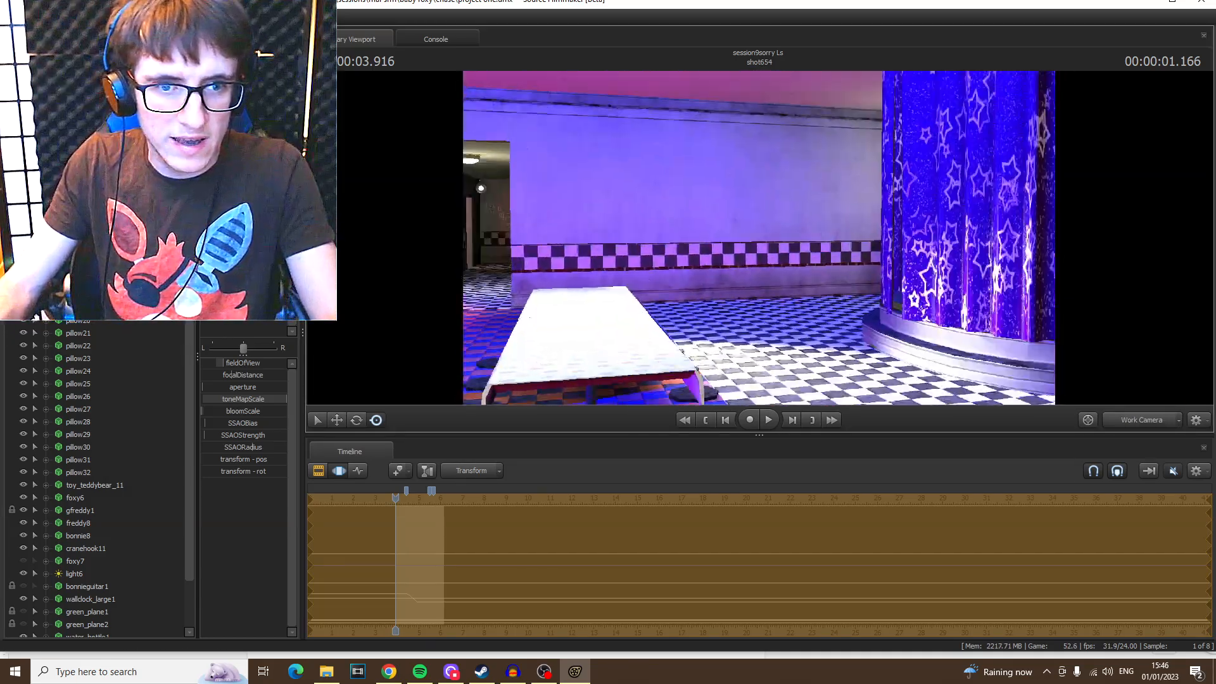
drag(758, 238, 855, 253)
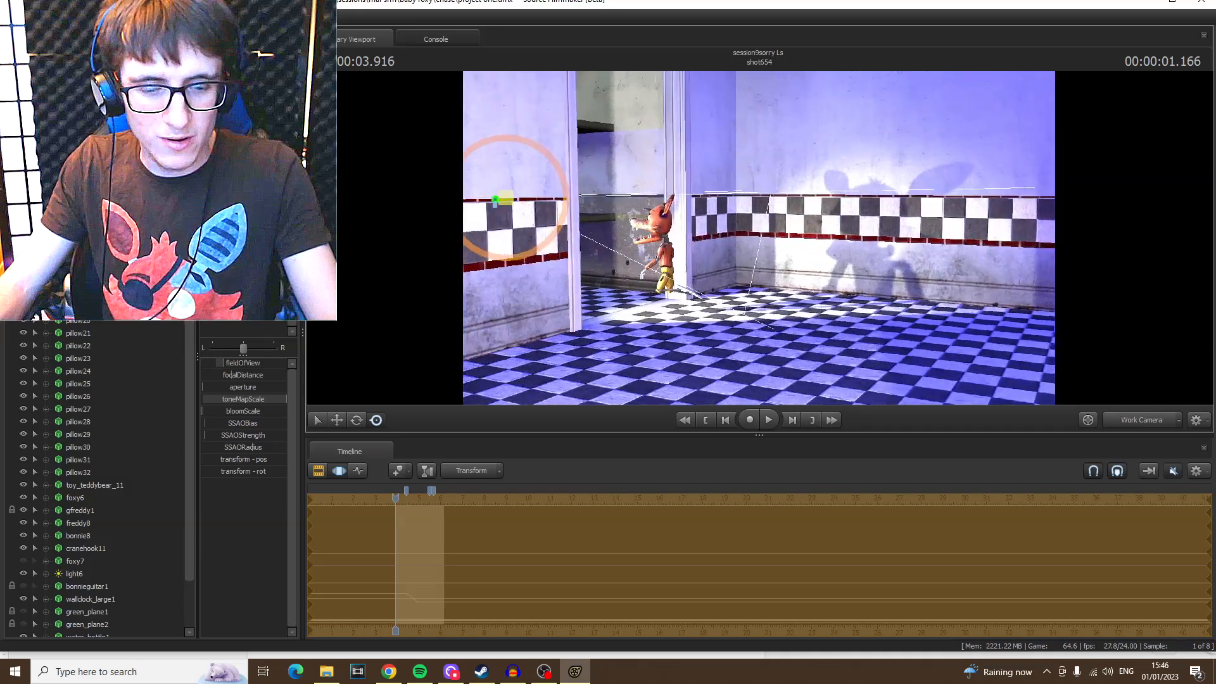
click(757, 247)
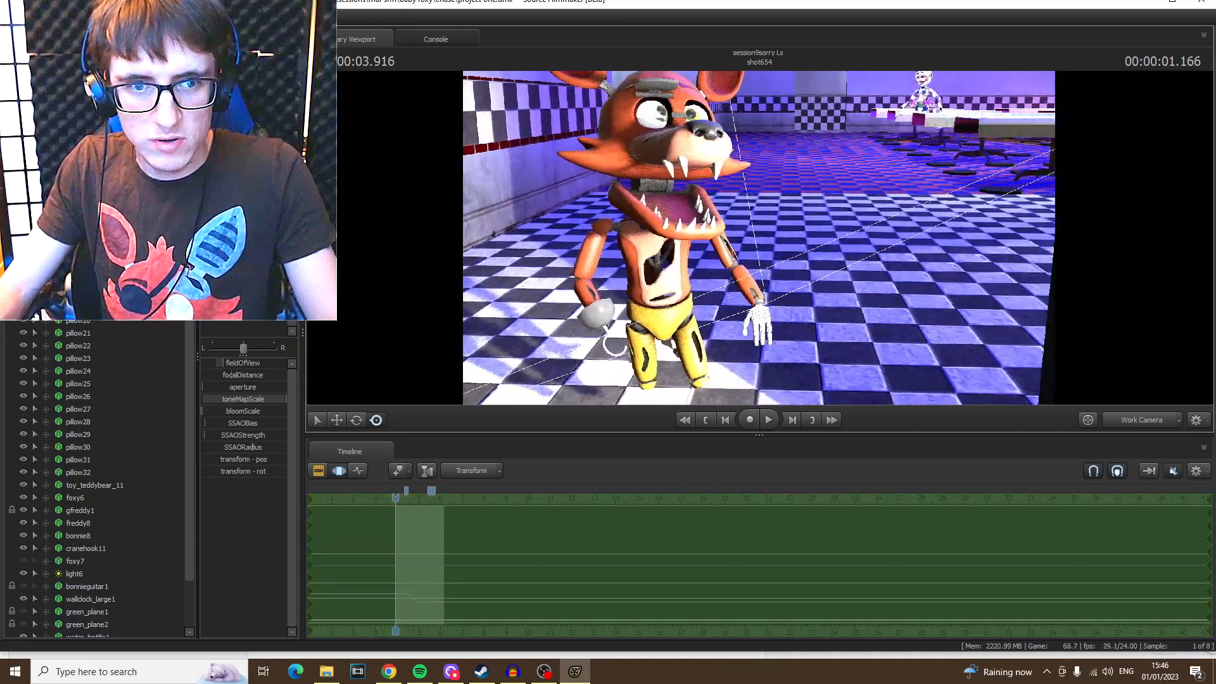
key(s)
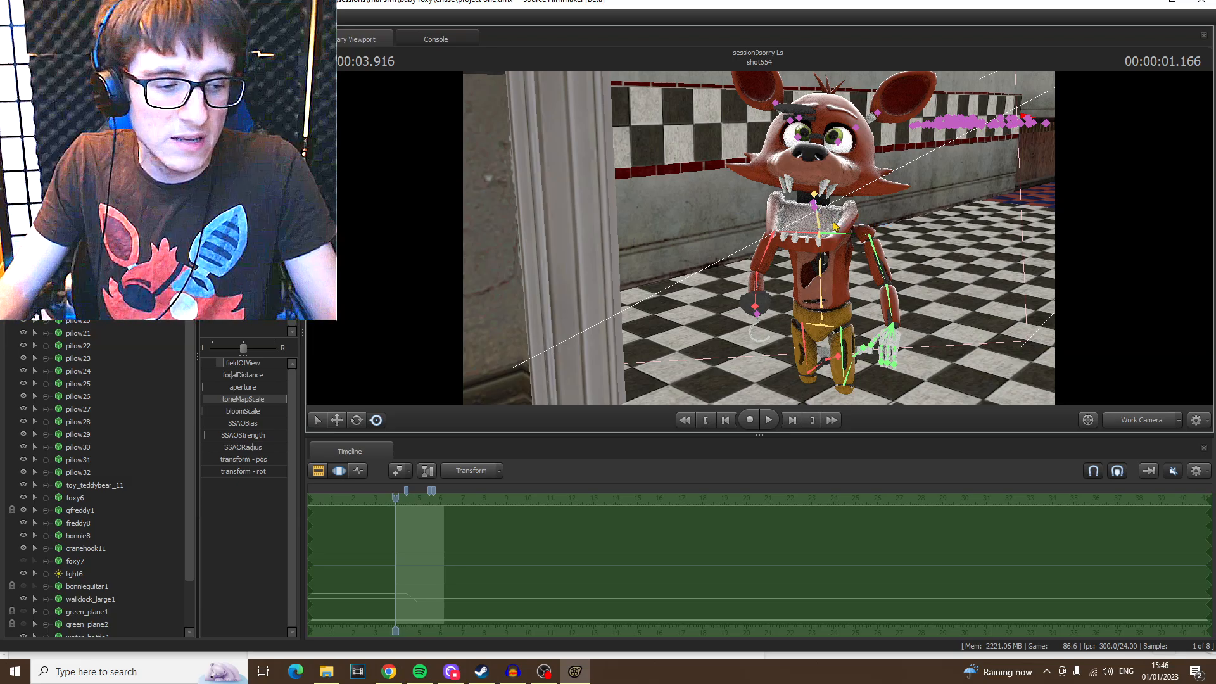
drag(835, 226, 905, 243)
key(a)
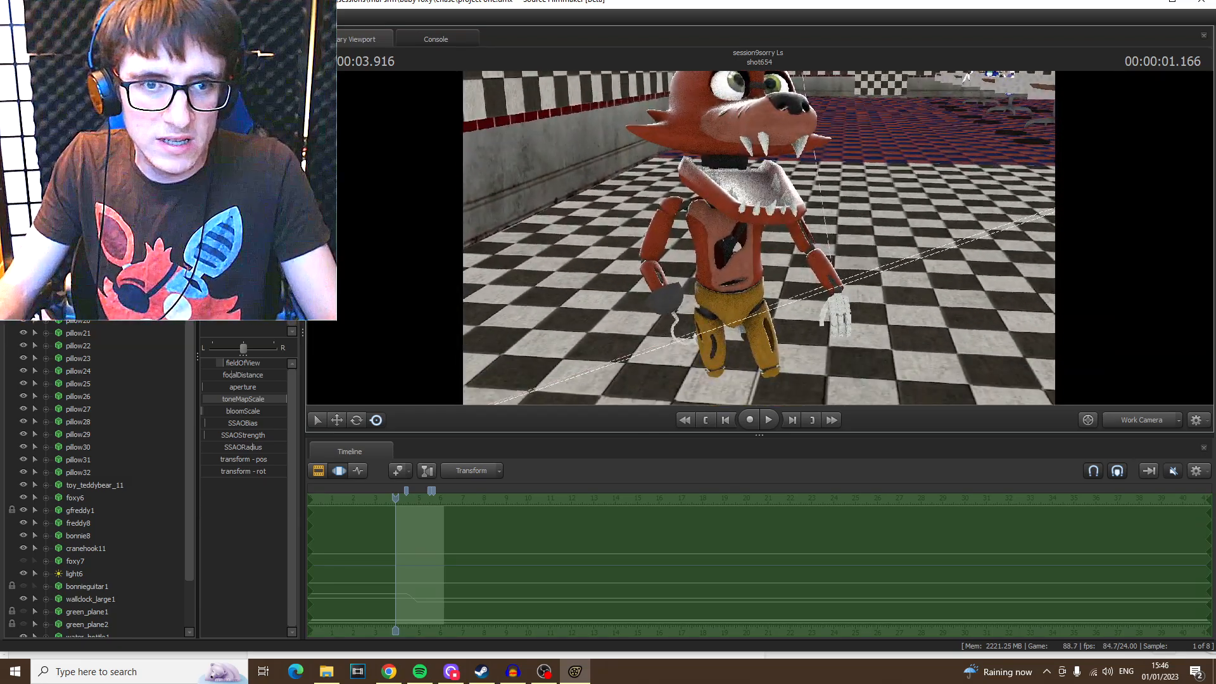
- Fly the work camera through the dining area to examine the tables, ceiling lights and the Ballora model
drag(759, 238, 640, 221)
key(s)
key(w)
key(w)
key(s)
key(w)
key(w)
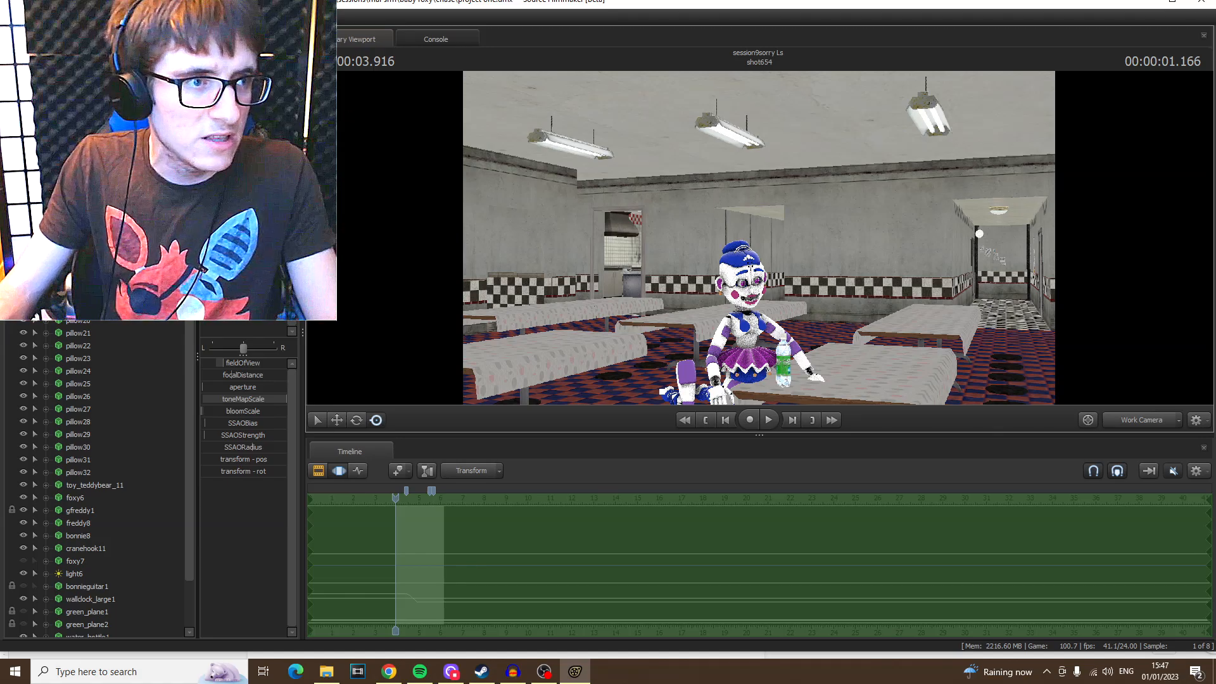
drag(499, 157, 798, 161)
key(w)
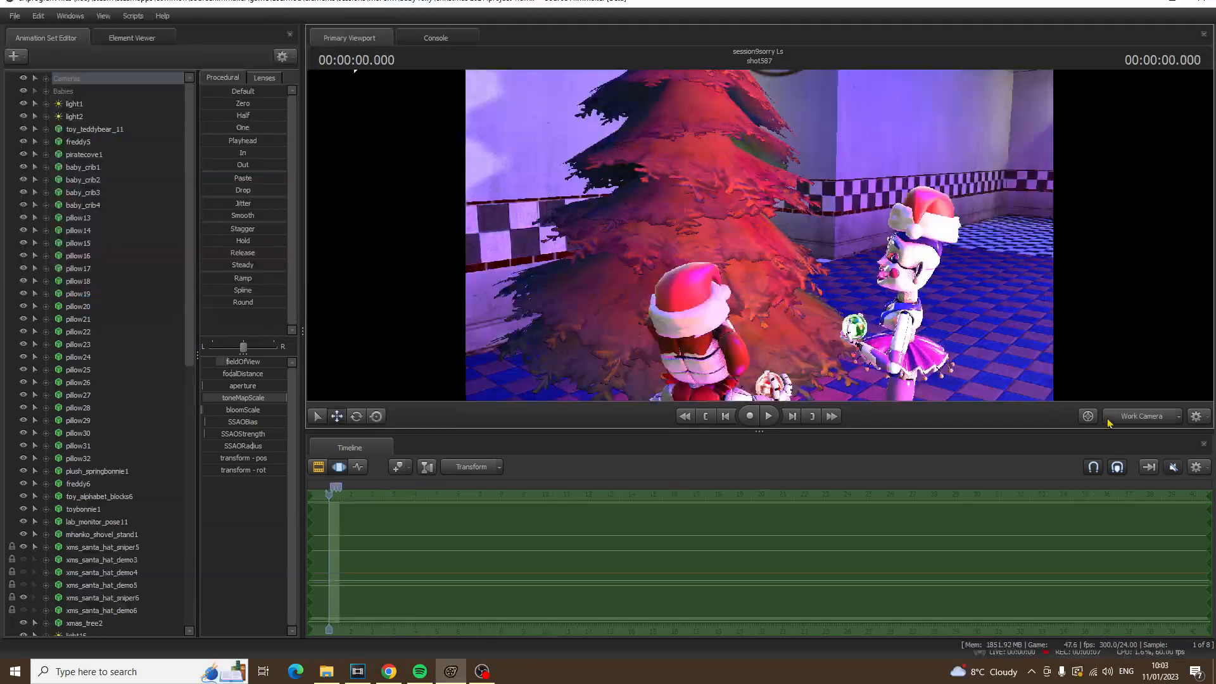
- Look around the Christmas scene in shot587, covering the red tree, the Santa-hat characters, the dining room and the stage
drag(887, 266, 982, 251)
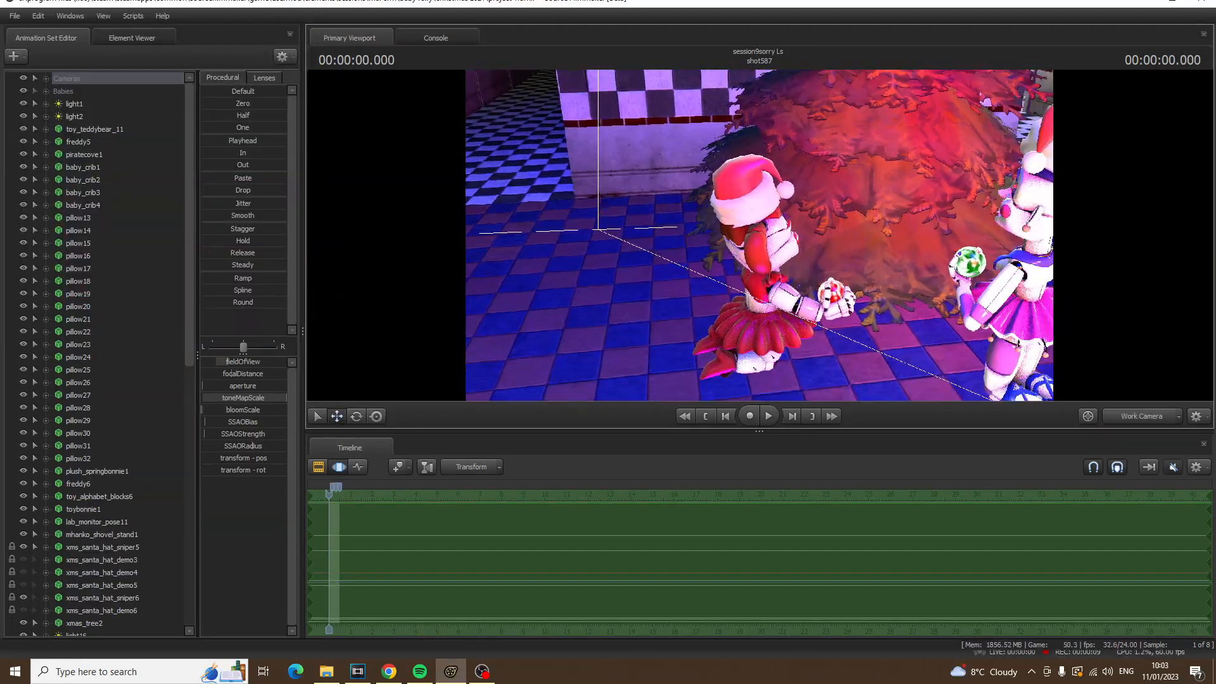
drag(760, 235, 764, 190)
key(s)
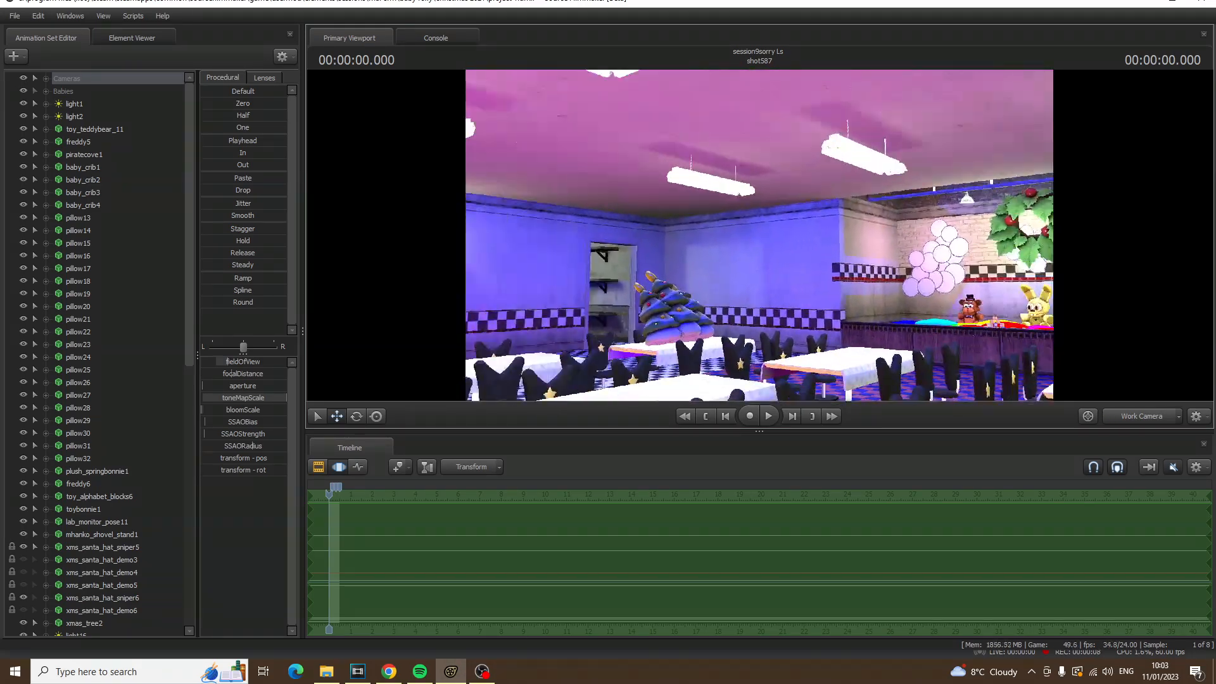
key(s)
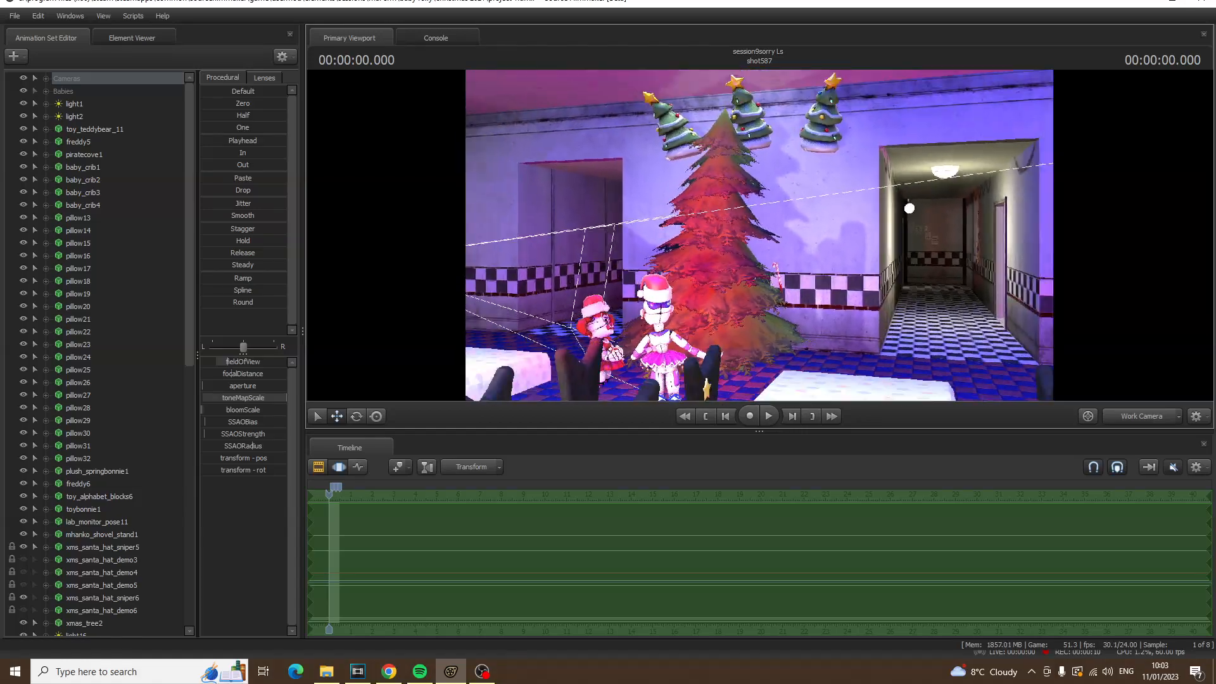
drag(759, 235, 570, 244)
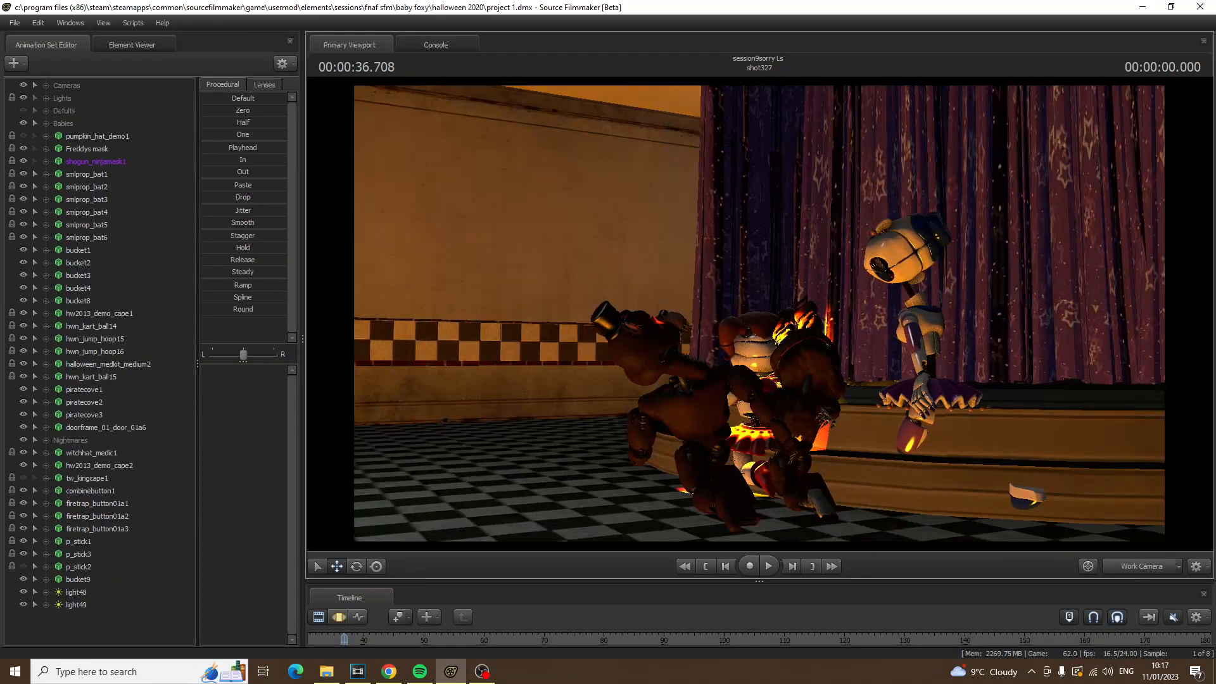
- Examine the lighting on the Halloween 2020 characters in shot327, moving the work camera toward Foxy and the witch-hat character
drag(759, 313, 532, 305)
key(d)
key(w)
key(d)
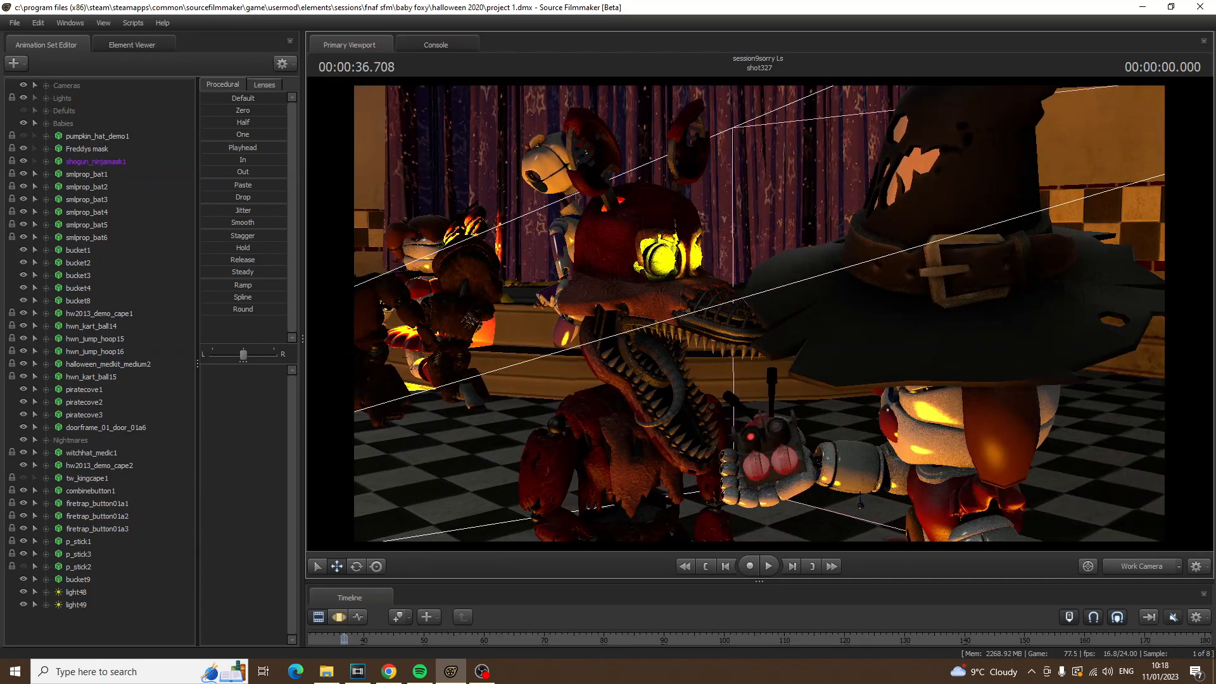